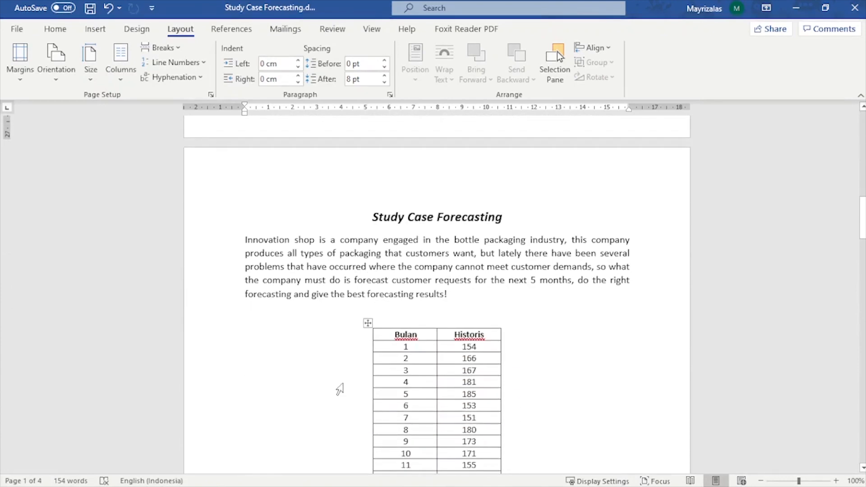
# Read the forecasting study case, including the 12-month history table and the Historis chart
pyautogui.scroll(-1, 336, 356)
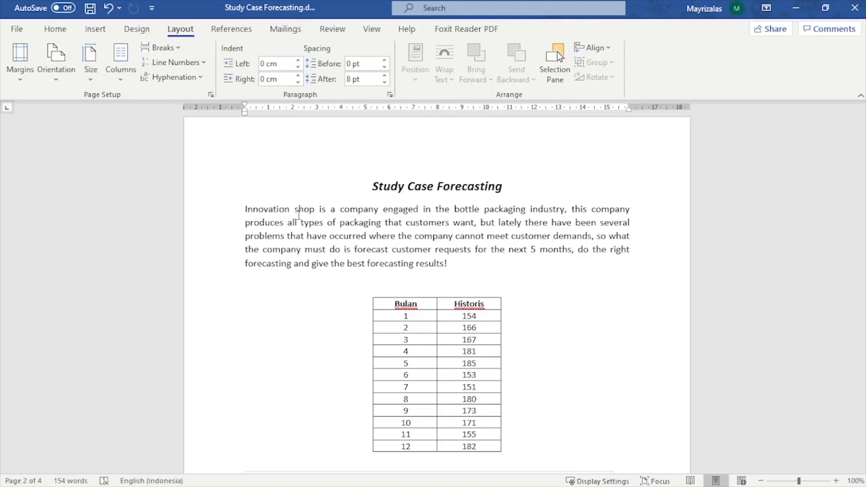
pyautogui.scroll(-2, 498, 257)
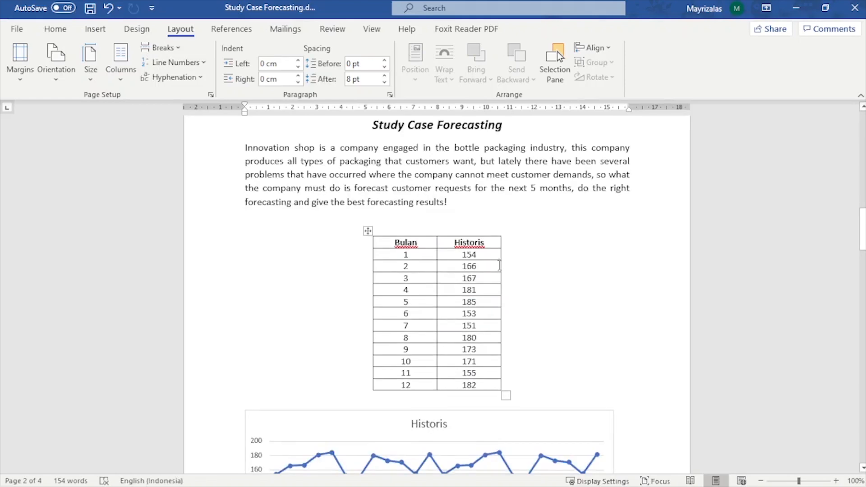
pyautogui.scroll(-1, 496, 290)
pyautogui.scroll(-2, 512, 349)
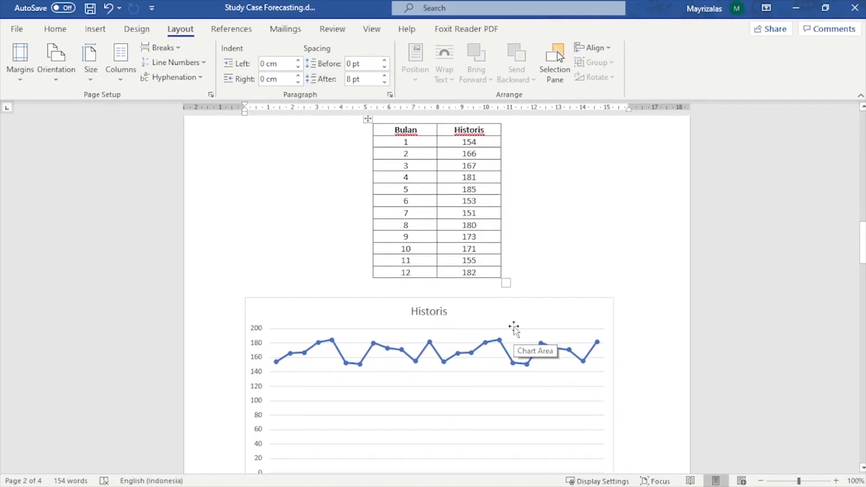
pyautogui.scroll(-1, 500, 328)
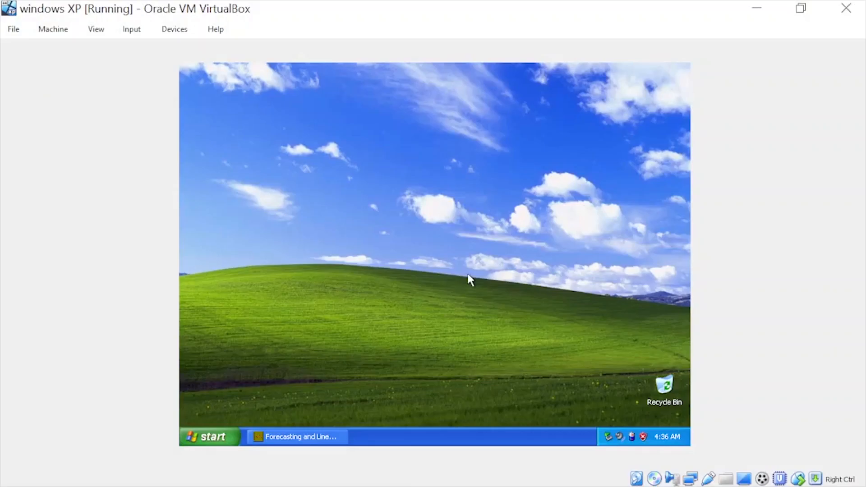
# Switch to the Windows XP virtual machine, launch Forecasting and Linear Regression, and start a new problem
pyautogui.click(209, 436)
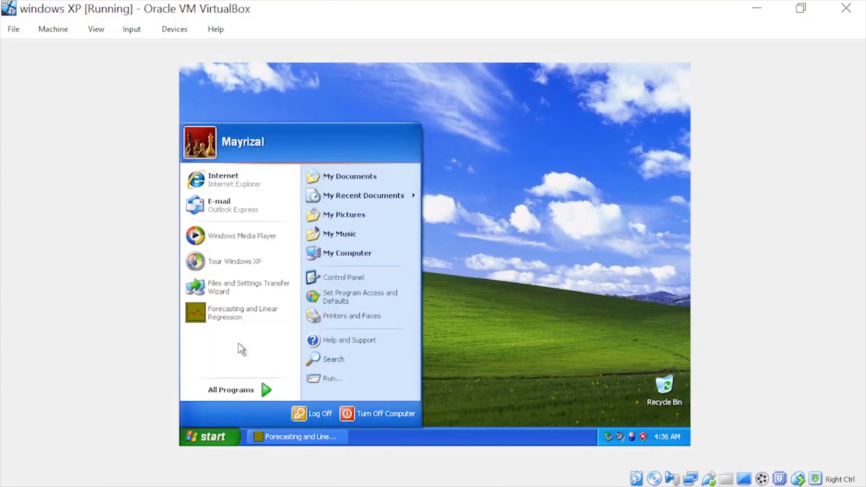
pyautogui.click(238, 313)
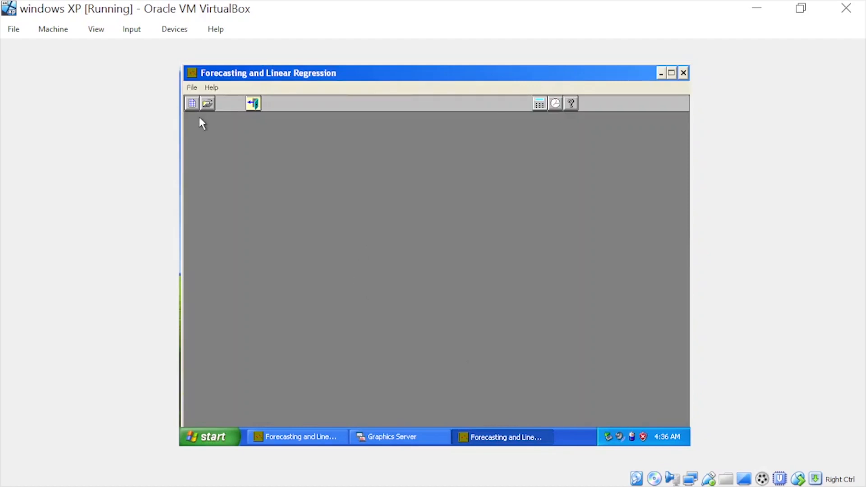
pyautogui.click(192, 104)
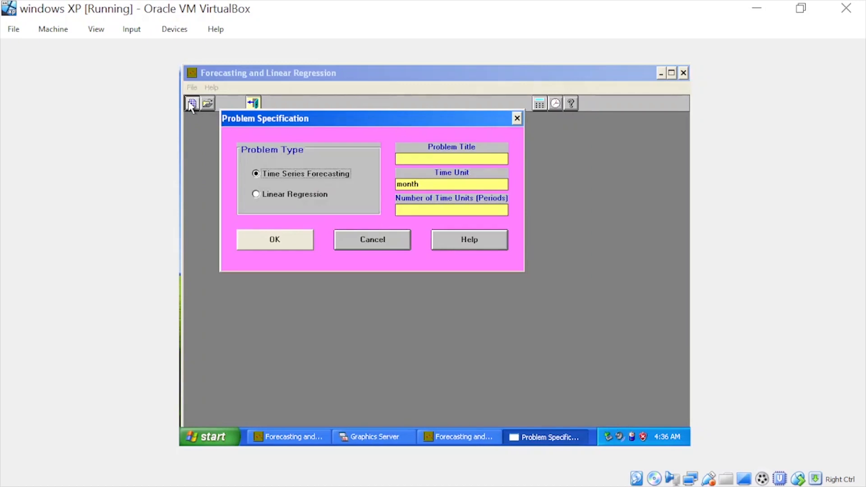
# Create a time series forecasting problem titled Toko Inovasi with 12 monthly periods
pyautogui.click(408, 158)
pyautogui.write('Toko Inovaso')
pyautogui.press('BackSpace')
pyautogui.write('i')
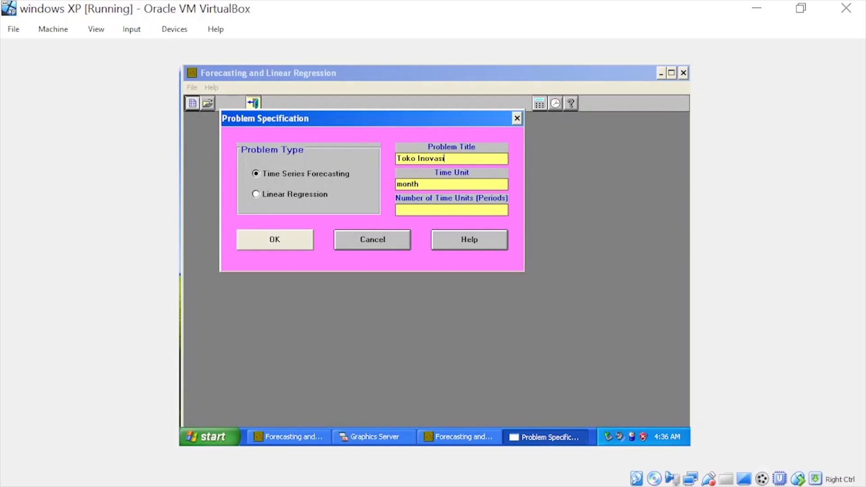
pyautogui.click(465, 209)
pyautogui.write('12')
pyautogui.click(299, 245)
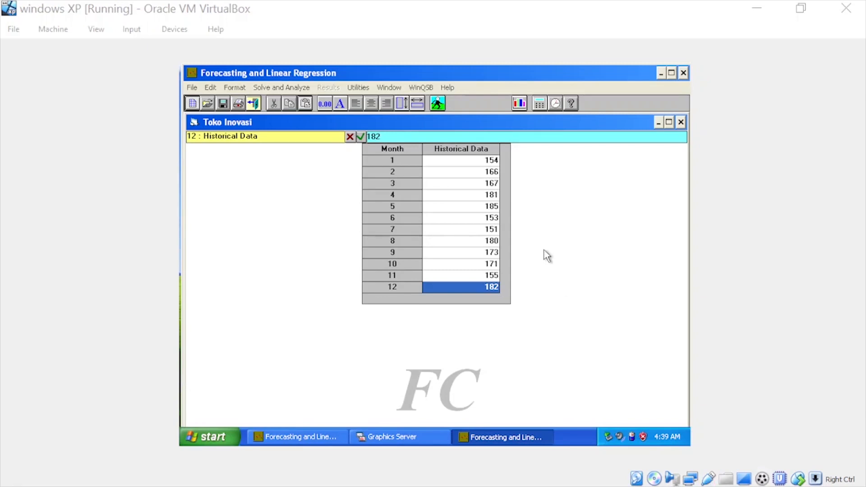
# Run a simple average (SA) forecast for 5 periods, with other methods' results retained
pyautogui.click(310, 91)
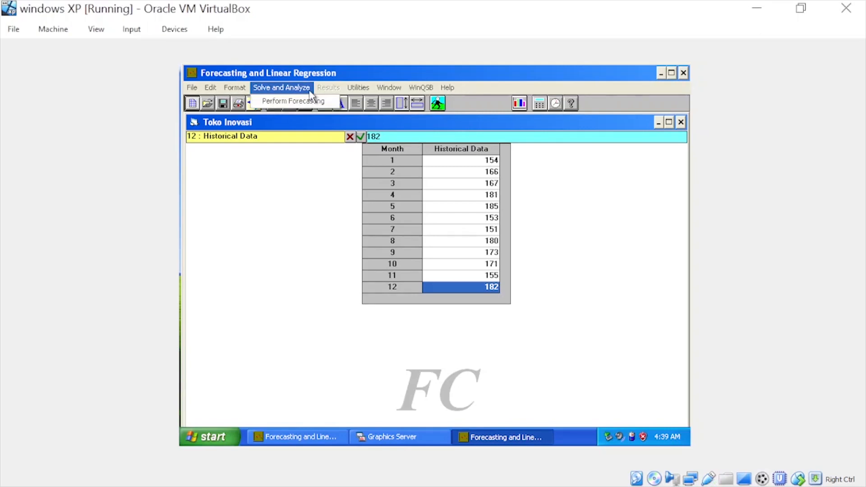
pyautogui.click(311, 103)
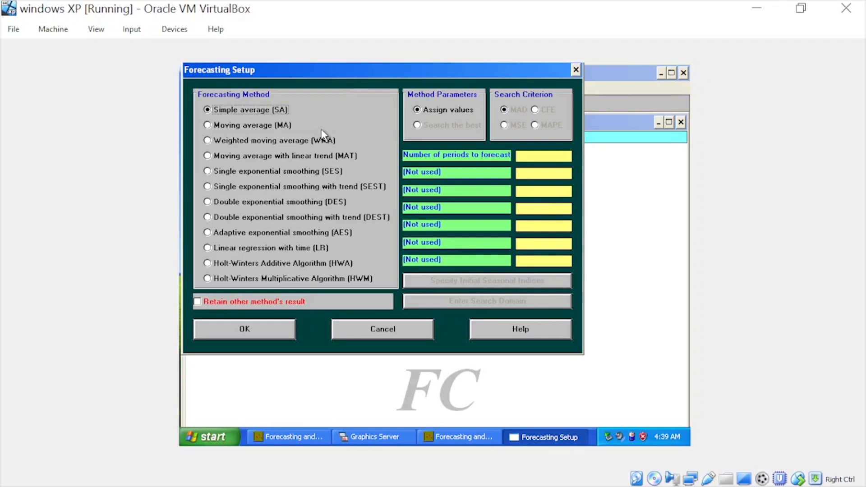
pyautogui.click(540, 154)
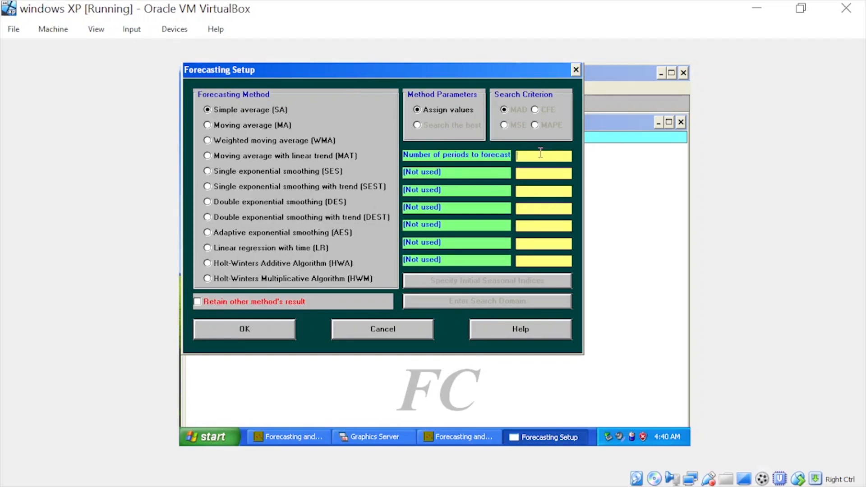
pyautogui.write('5')
pyautogui.click(265, 303)
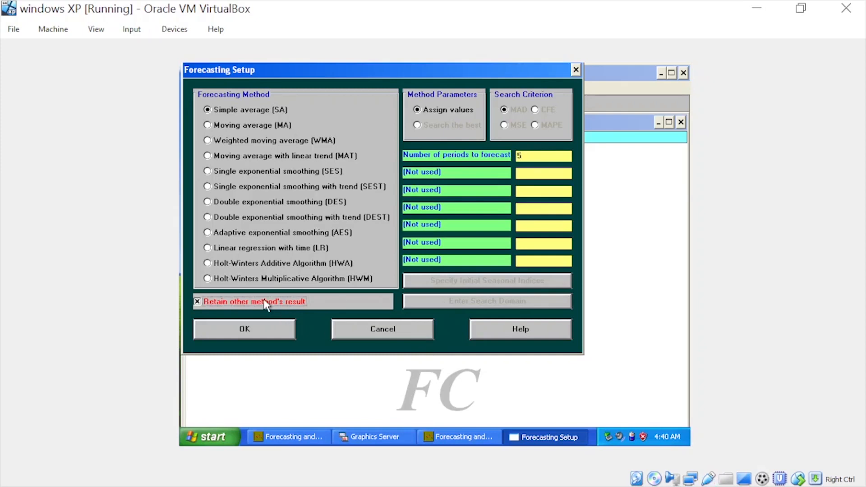
pyautogui.click(266, 334)
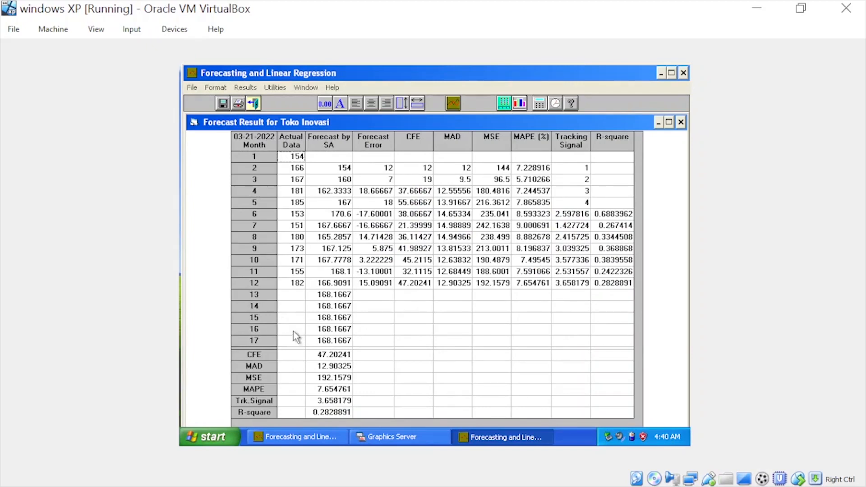
# Return to the data, run a moving average (MA) forecast with 3 periods in the average, and check its results for months 13 to 17
pyautogui.click(254, 104)
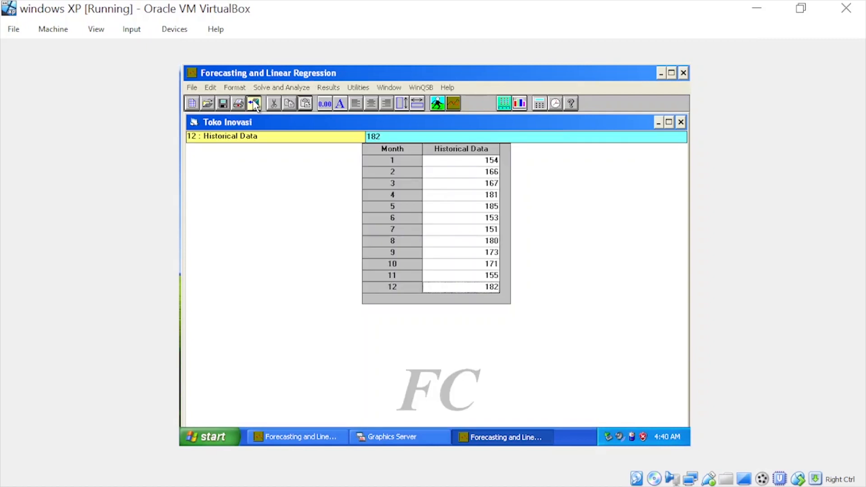
pyautogui.click(289, 84)
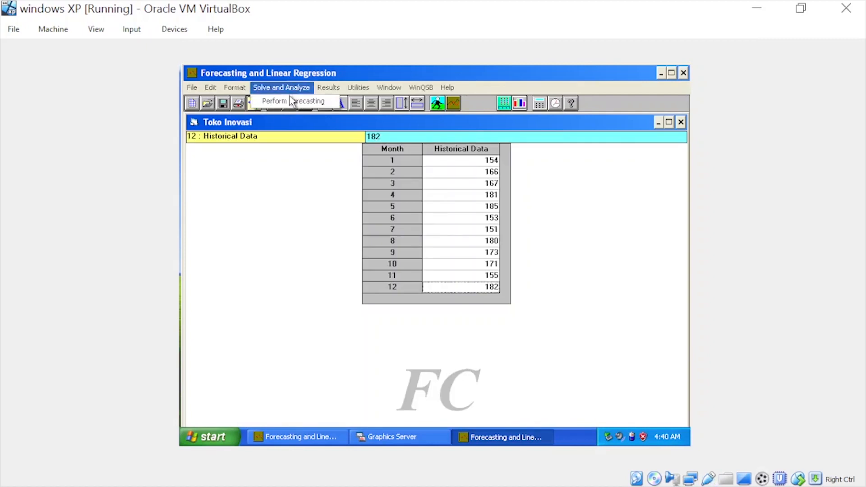
pyautogui.click(289, 102)
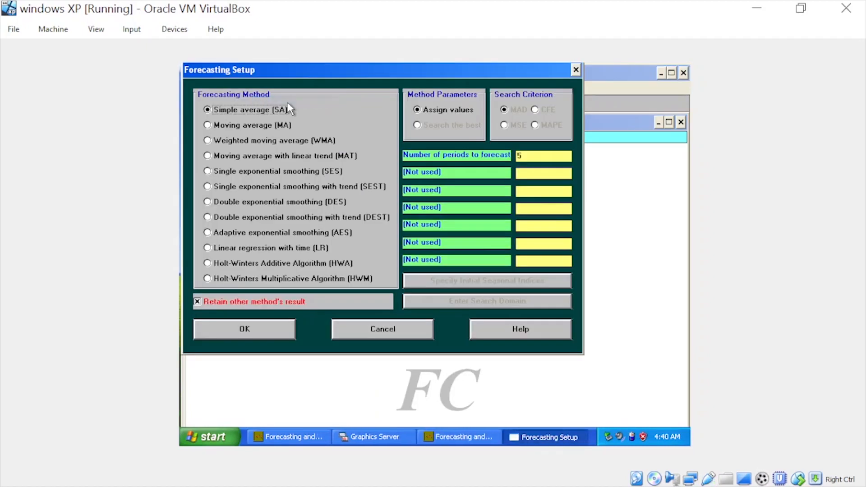
pyautogui.click(272, 124)
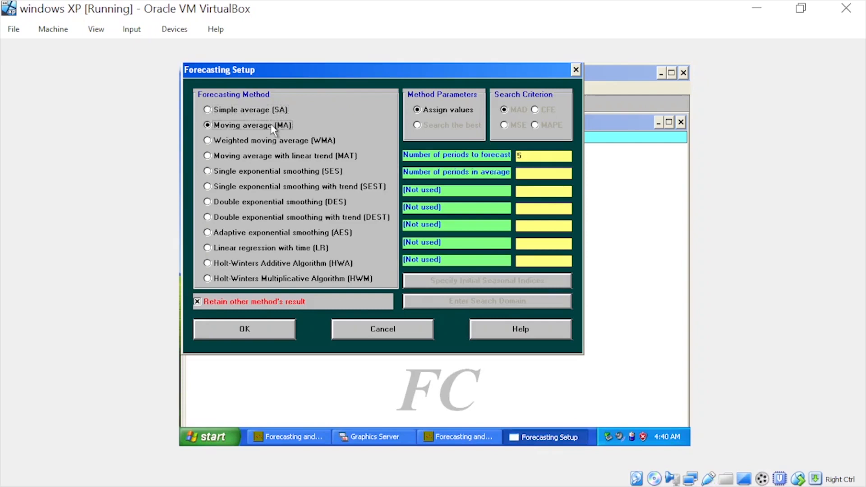
pyautogui.click(550, 169)
pyautogui.write('3')
pyautogui.click(287, 333)
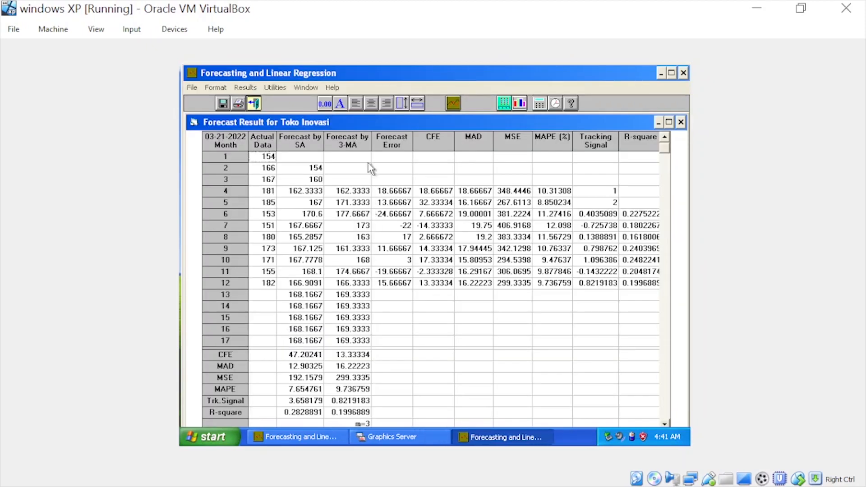
pyautogui.click(369, 145)
pyautogui.click(359, 306)
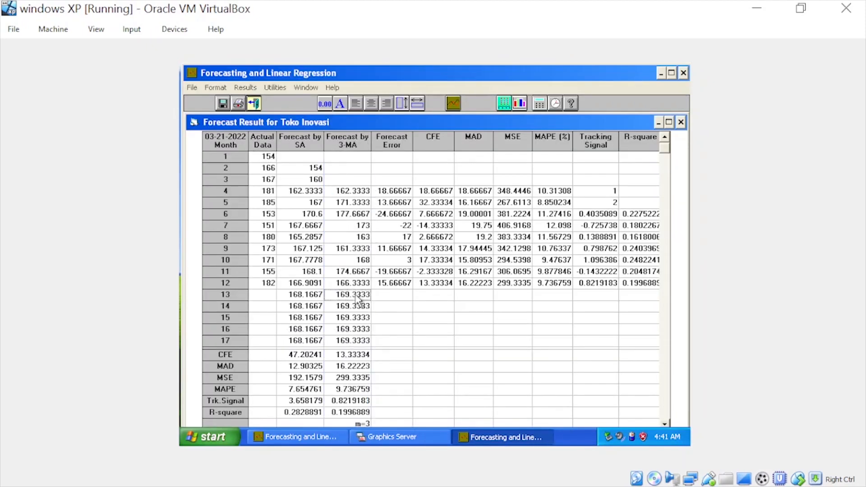
pyautogui.click(366, 340)
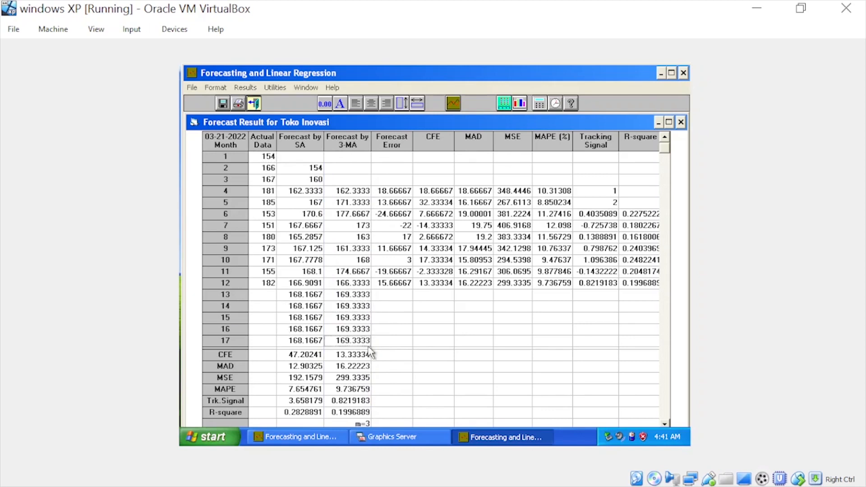
# Return to the data and set up a weighted moving average (WMA) forecast with 3 periods in the average
pyautogui.click(255, 104)
pyautogui.click(273, 87)
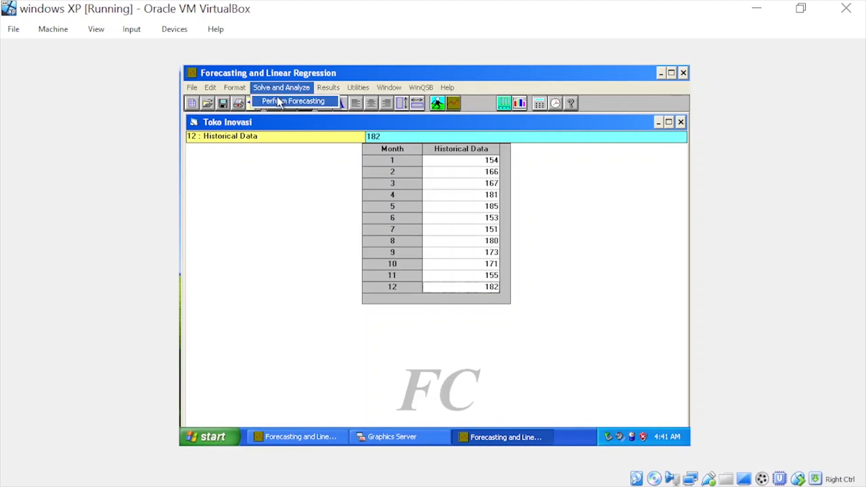
pyautogui.click(279, 100)
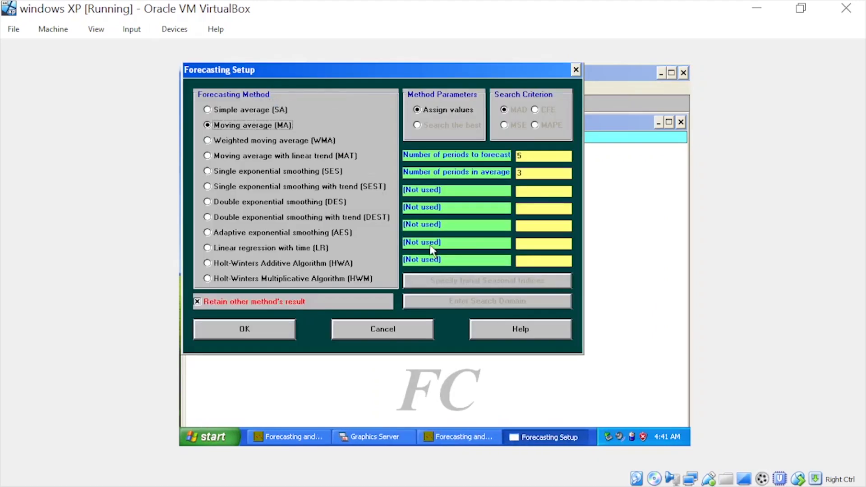
pyautogui.click(320, 140)
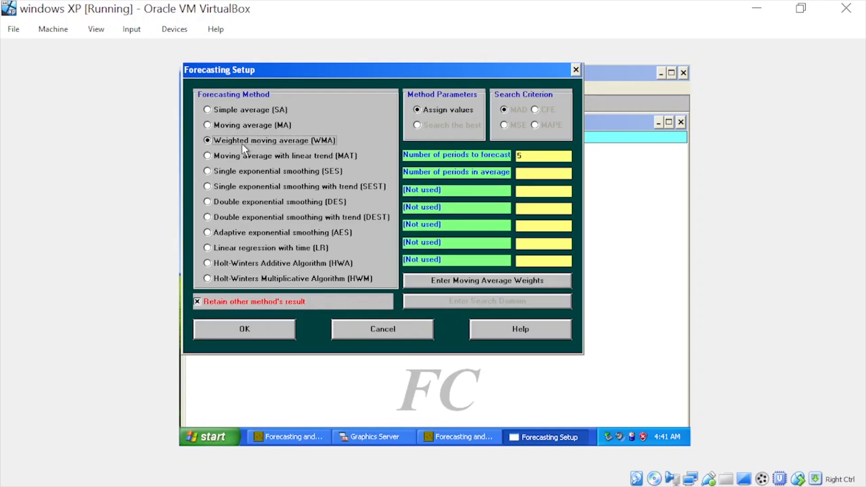
pyautogui.click(535, 172)
pyautogui.write('3')
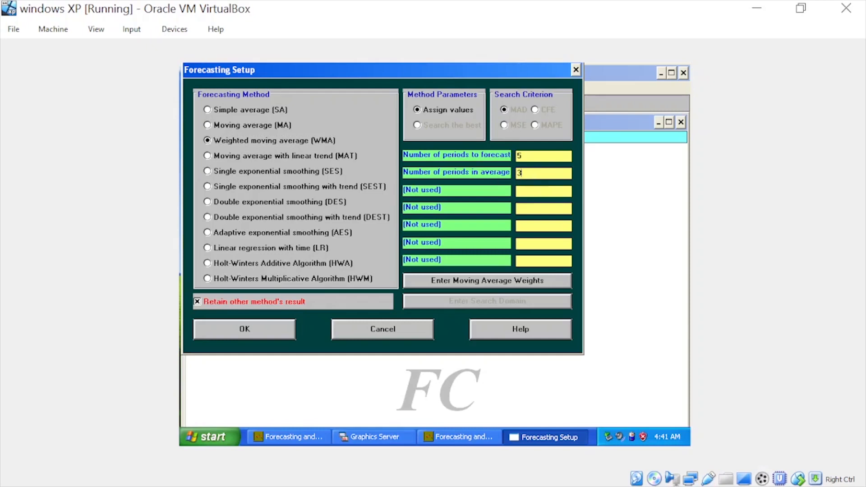
# Set the moving average weights to 0.2, 0.3 and 0.5 for numbers 1 to 3
pyautogui.click(499, 284)
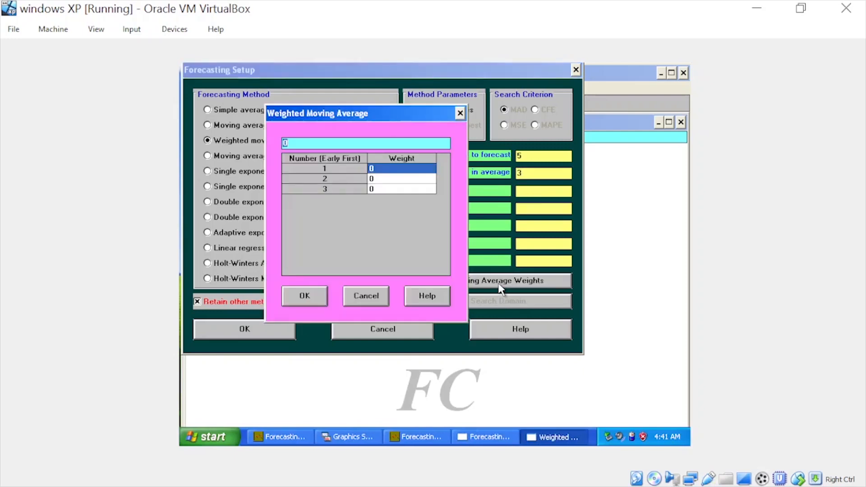
pyautogui.click(422, 171)
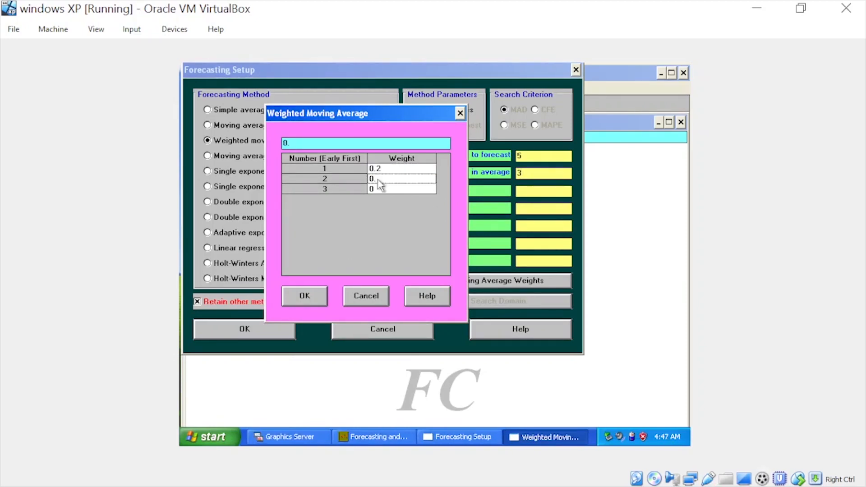
pyautogui.press('BackSpace')
pyautogui.write('.3')
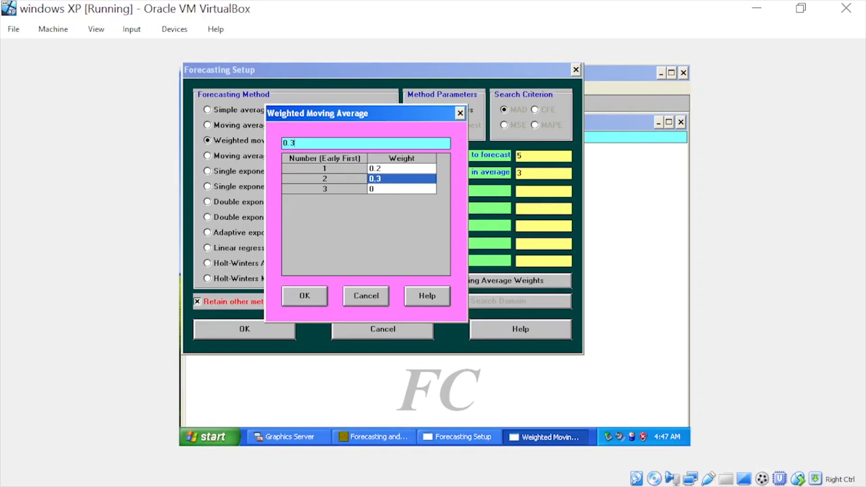
pyautogui.press('Return')
pyautogui.write('0.5')
pyautogui.click(320, 297)
# Run the weighted moving average forecast and check its values for the months from 13 onward
pyautogui.click(280, 321)
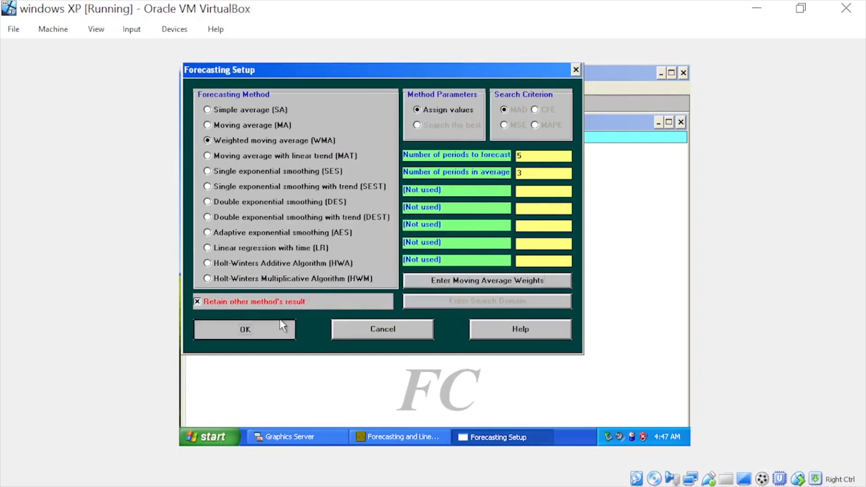
pyautogui.click(380, 288)
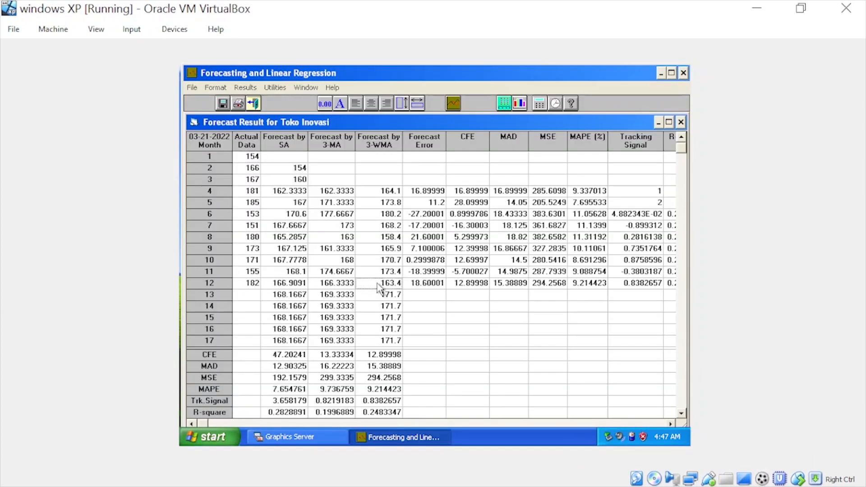
pyautogui.click(384, 296)
pyautogui.press('Down')
pyautogui.press('Down')
pyautogui.press('Down')
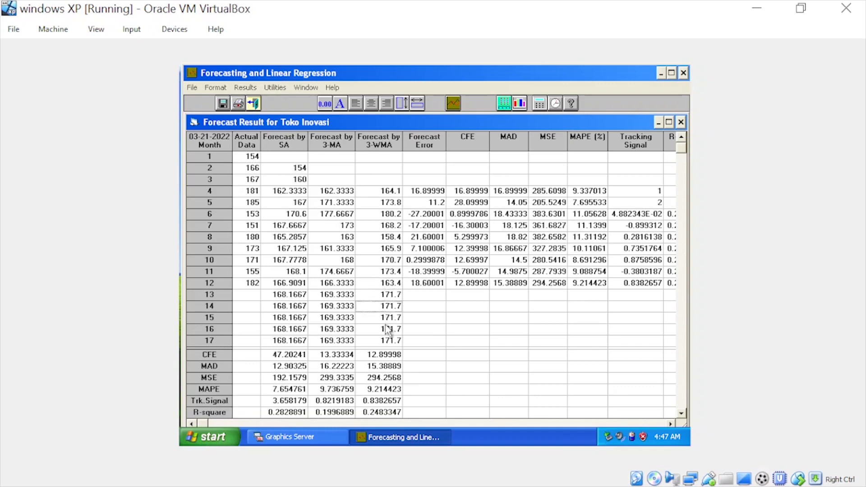
# Return to the data, run a single exponential smoothing (SES) forecast with smoothing constant alpha 0.8, and check its results from month 13 onward
pyautogui.click(256, 101)
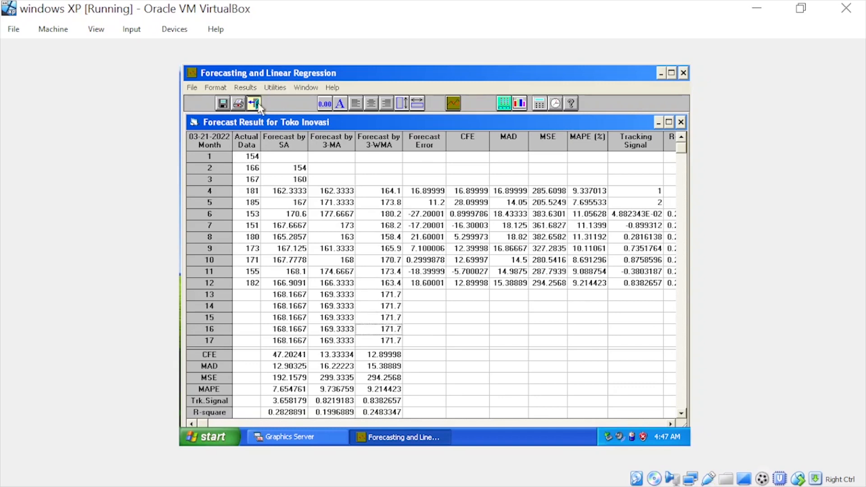
pyautogui.click(279, 88)
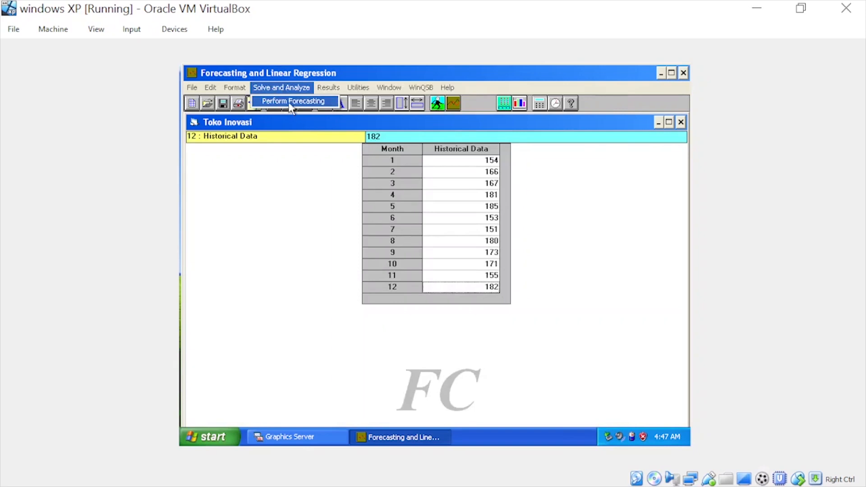
pyautogui.click(290, 101)
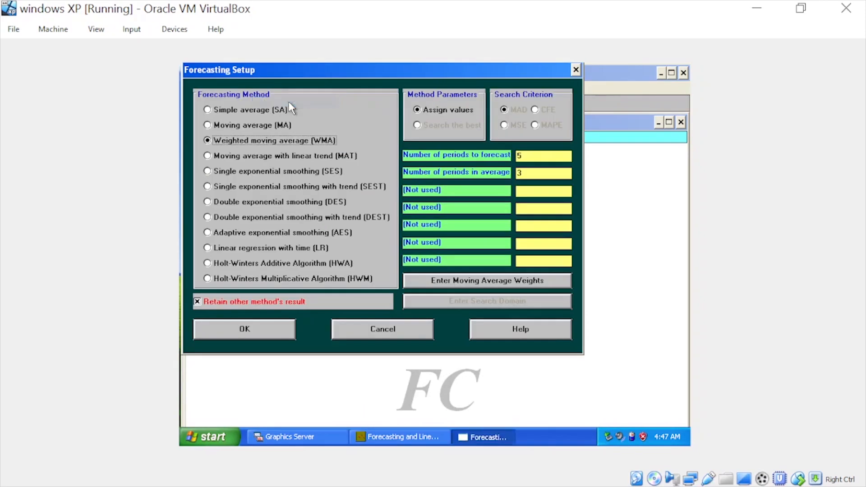
pyautogui.click(299, 172)
pyautogui.click(539, 174)
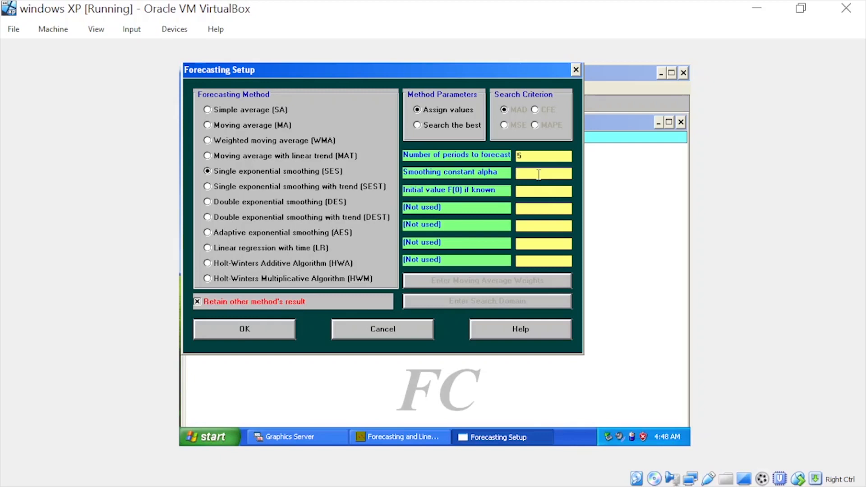
pyautogui.write('0.8')
pyautogui.click(264, 324)
pyautogui.click(381, 305)
pyautogui.click(420, 305)
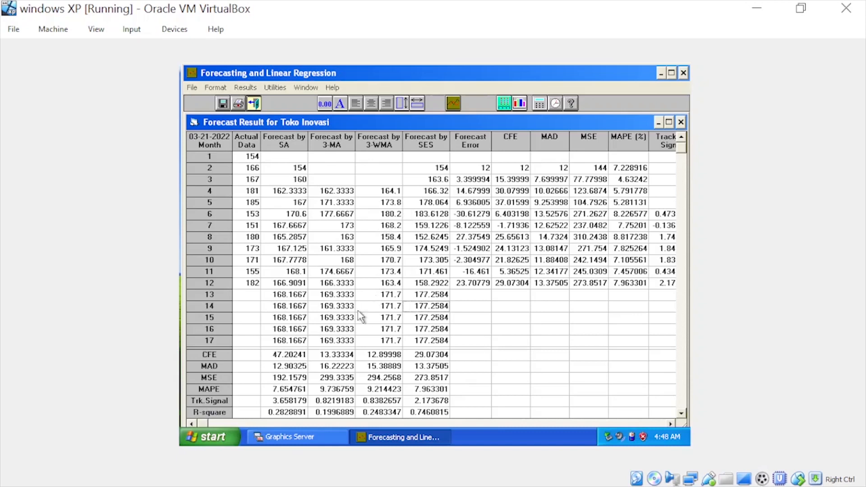
# Compare the MAD values of the SA, 3-MA, 3-WMA and SES forecasts in the results table
pyautogui.click(305, 369)
pyautogui.click(421, 372)
pyautogui.click(380, 370)
pyautogui.click(323, 370)
pyautogui.click(296, 371)
pyautogui.click(414, 372)
pyautogui.click(307, 371)
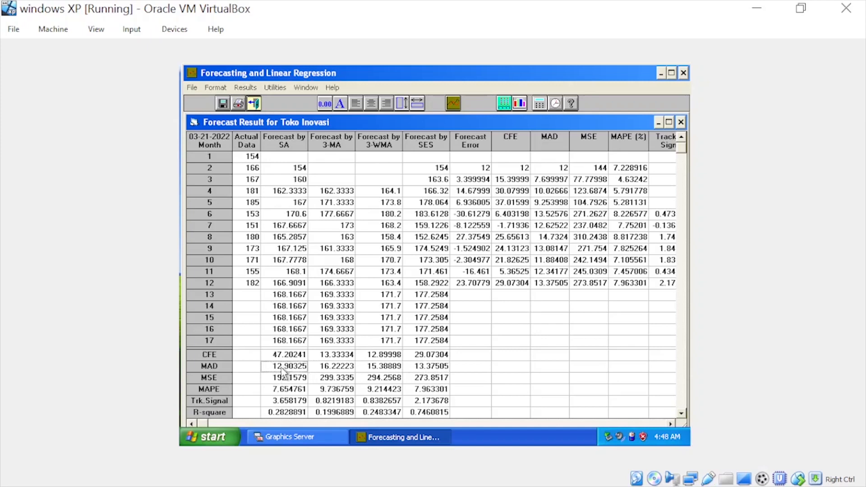
pyautogui.click(455, 102)
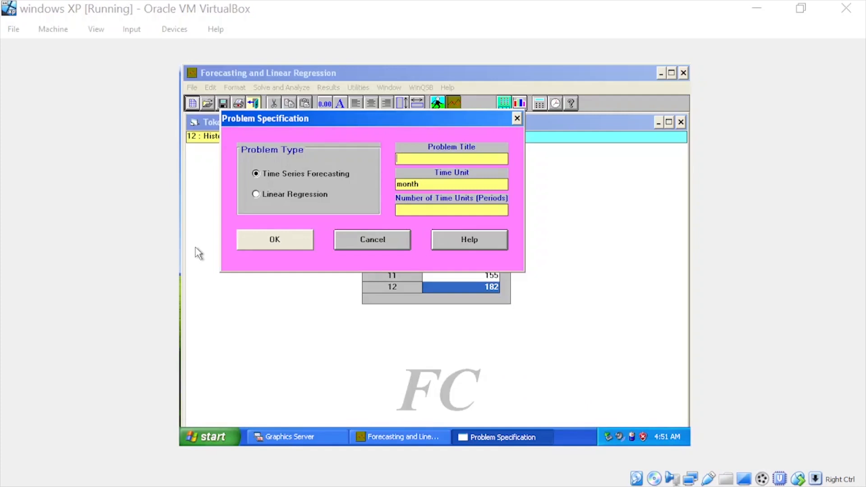
# Create a time series forecasting problem titled Toko_Inovasi_seasonal with month as the time unit and 12 periods
pyautogui.write('ok')
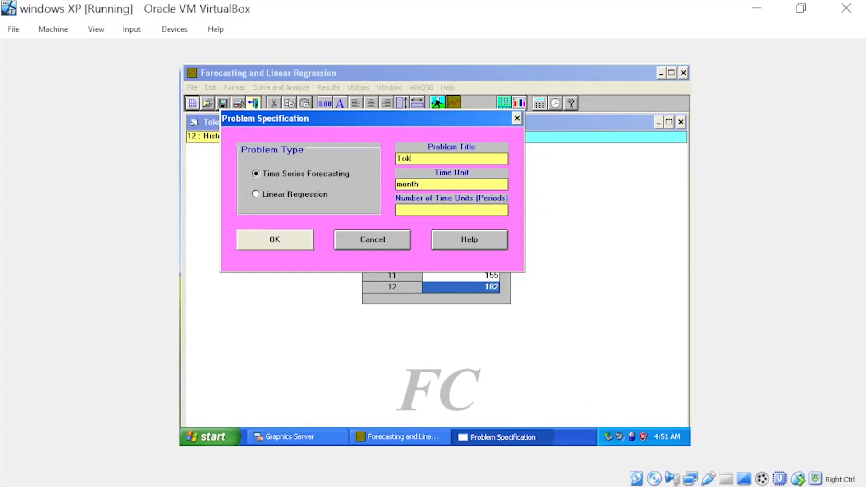
pyautogui.write('o')
pyautogui.write('_Inovasi_seasonal')
pyautogui.write('12')
pyautogui.click(295, 246)
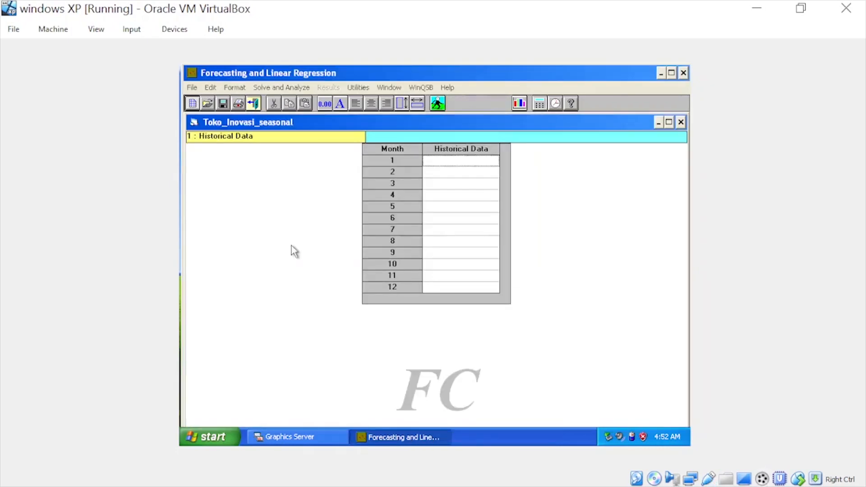
# Switch to the Word study case and review the seasonal trend table and its line chart
pyautogui.hotkey('alt', 'Tab')
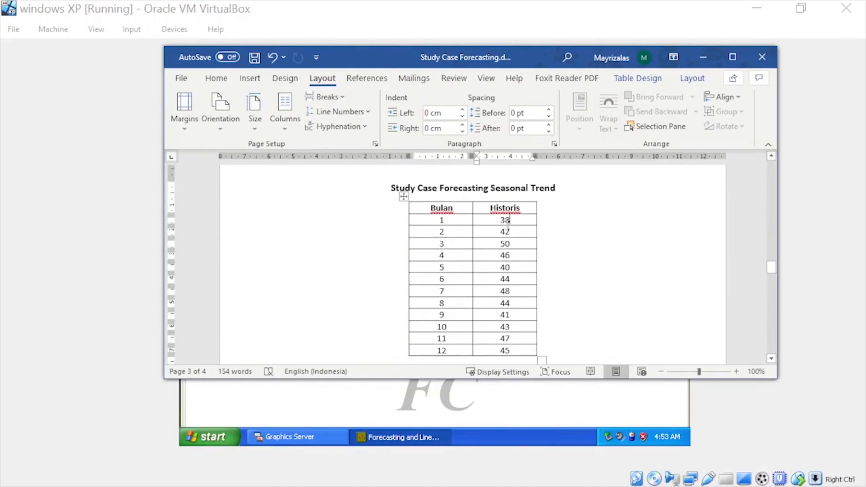
pyautogui.scroll(-6, 519, 266)
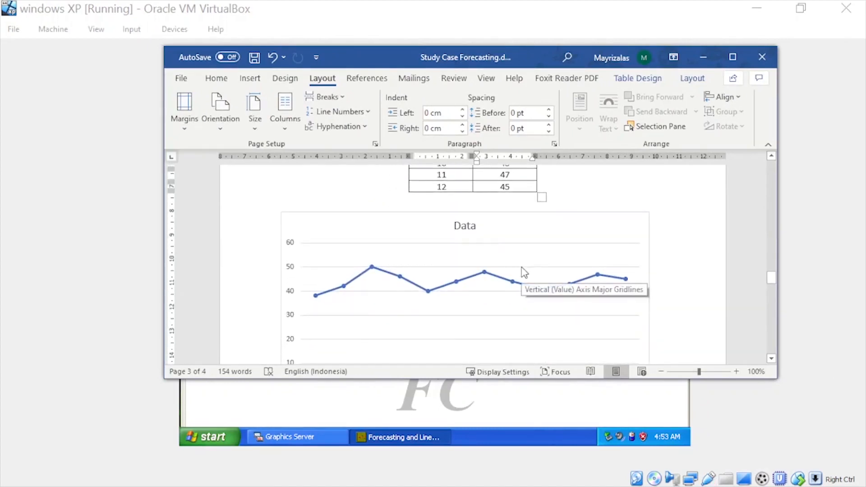
pyautogui.click(565, 276)
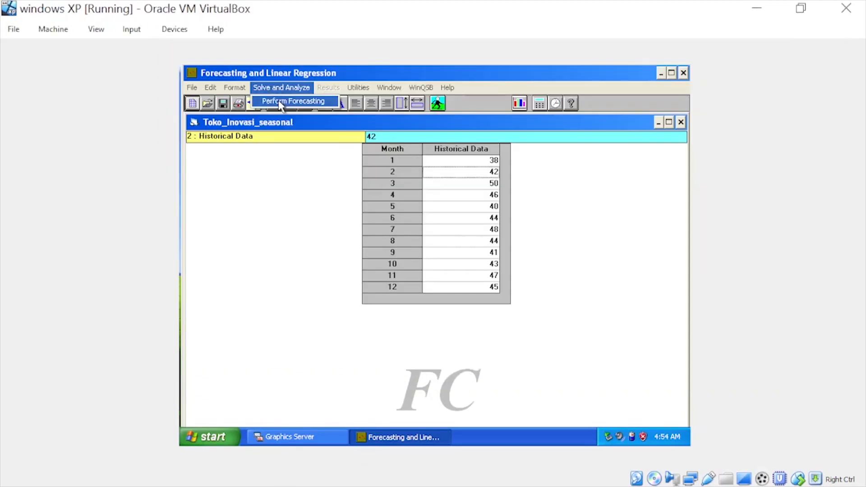
# Run a Holt-Winters Additive (HWA) forecast for 5 periods with seasonal cycle length 4, consulting the seasonal chart in Word for the cycle
pyautogui.click(280, 102)
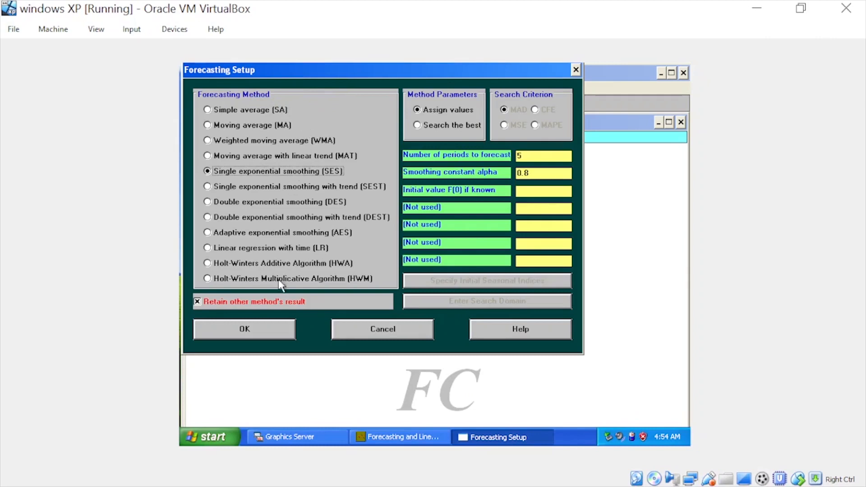
pyautogui.click(280, 266)
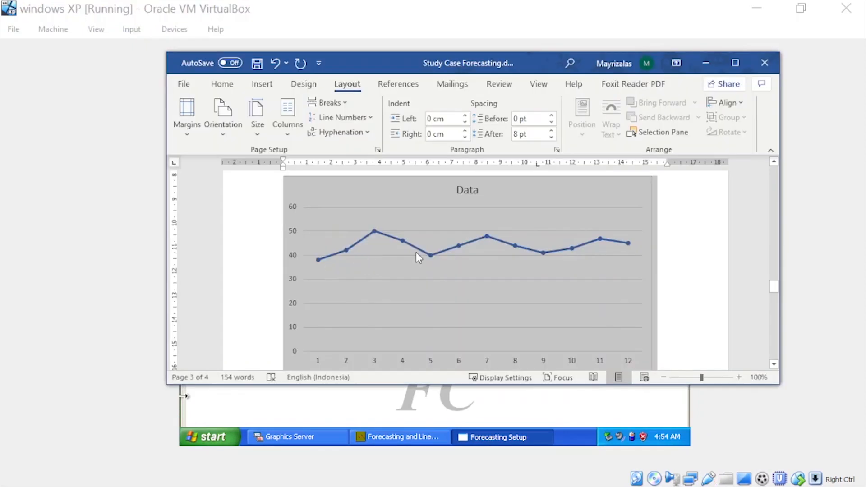
pyautogui.click(416, 253)
pyautogui.moveTo(323, 264)
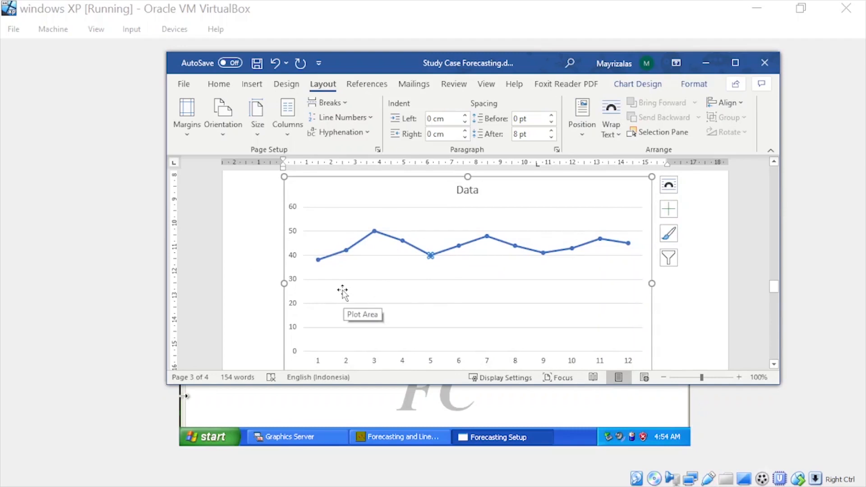
pyautogui.moveTo(346, 248)
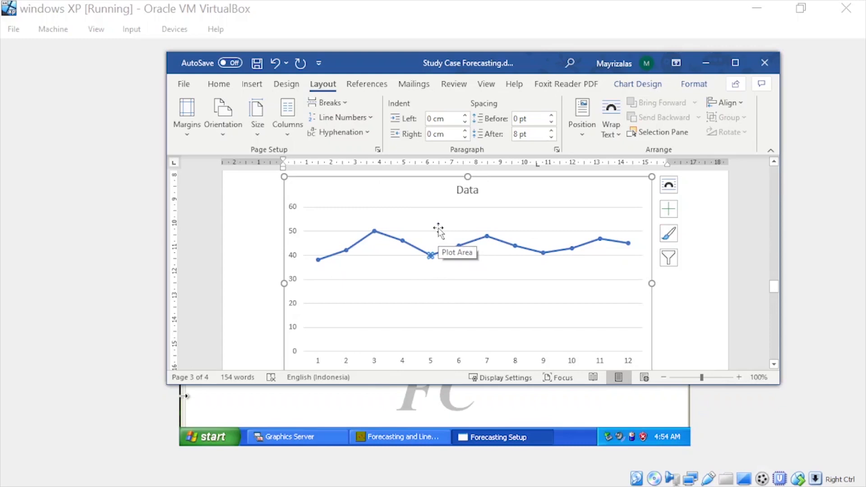
pyautogui.hotkey('alt', 'Tab')
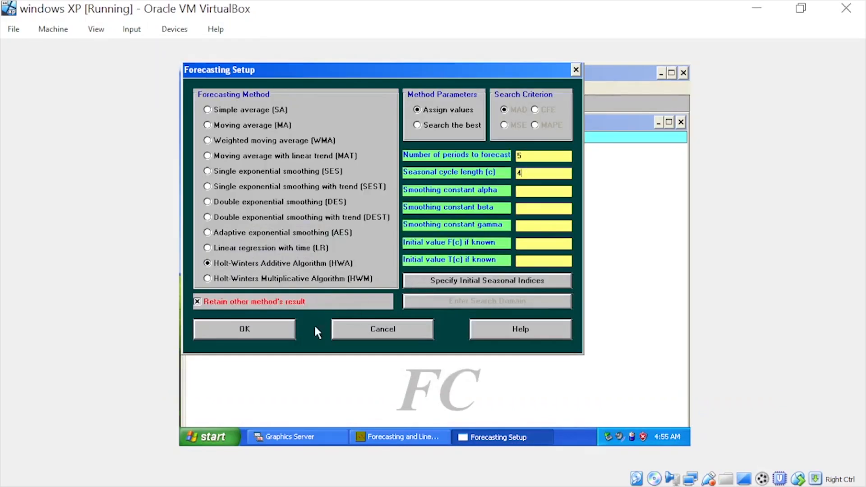
pyautogui.click(281, 334)
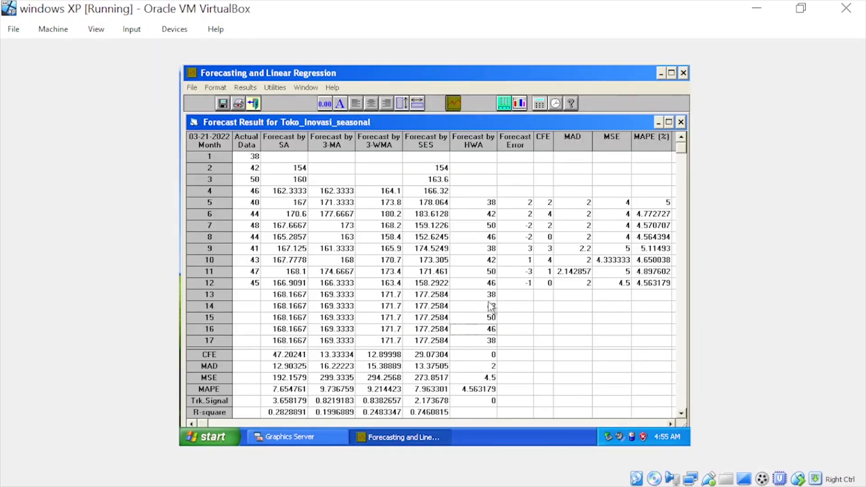
# Examine the HWA forecast column against the other methods, and consult the Time Series Patterns diagram in Word
pyautogui.click(492, 259)
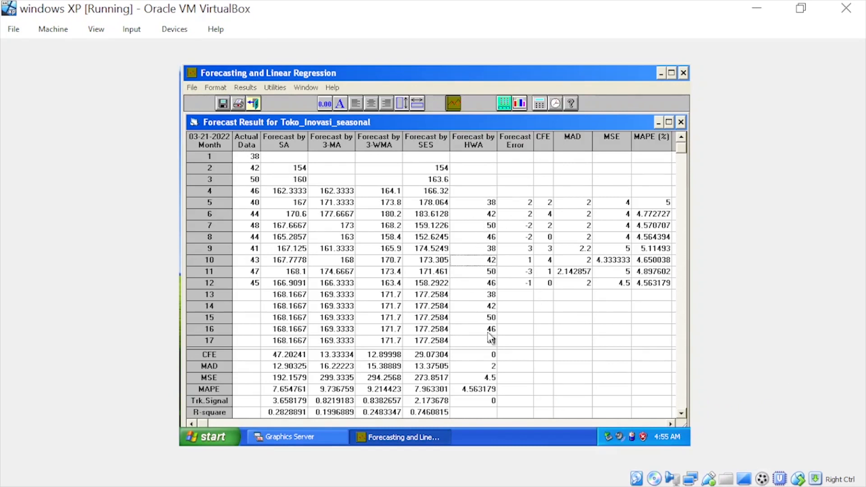
pyautogui.click(491, 202)
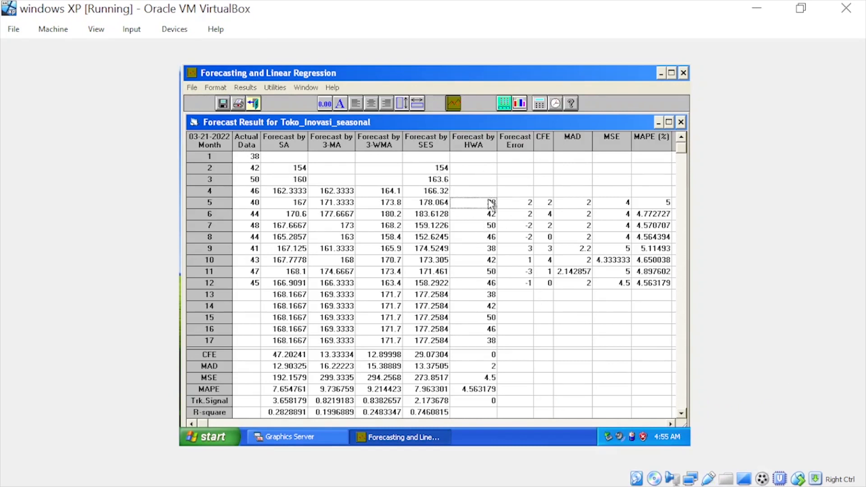
pyautogui.click(479, 145)
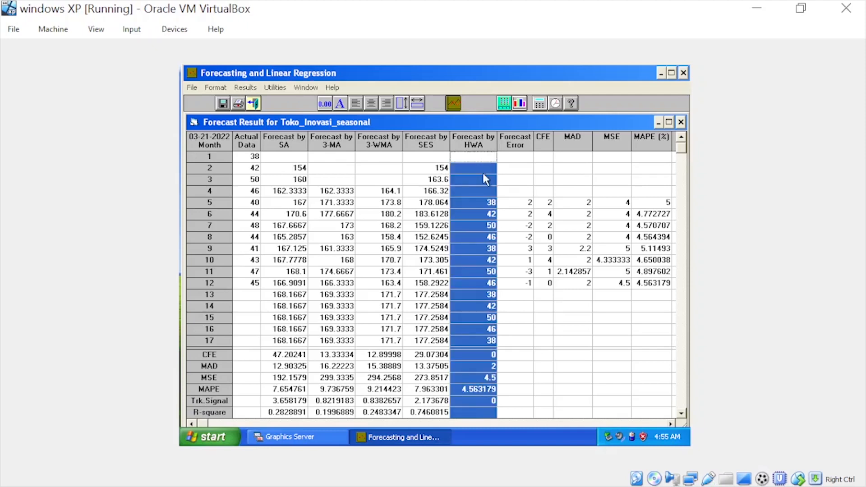
pyautogui.click(519, 273)
pyautogui.click(288, 144)
pyautogui.hotkey('alt', 'Tab')
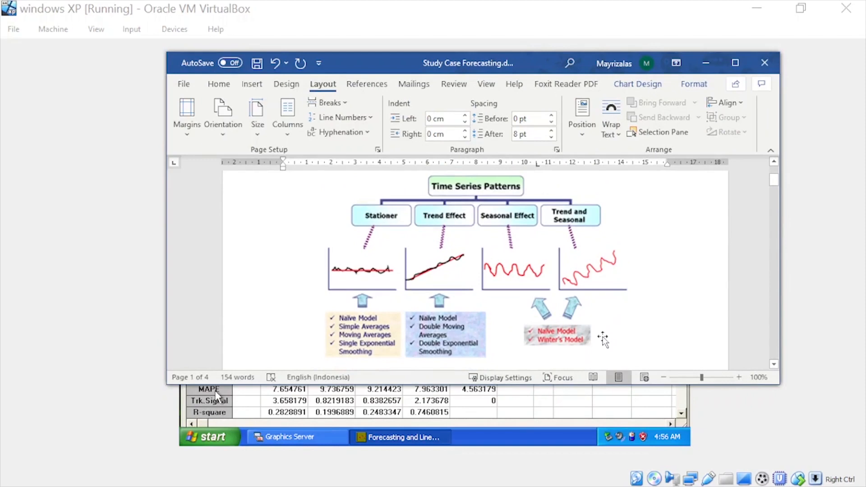
pyautogui.click(604, 336)
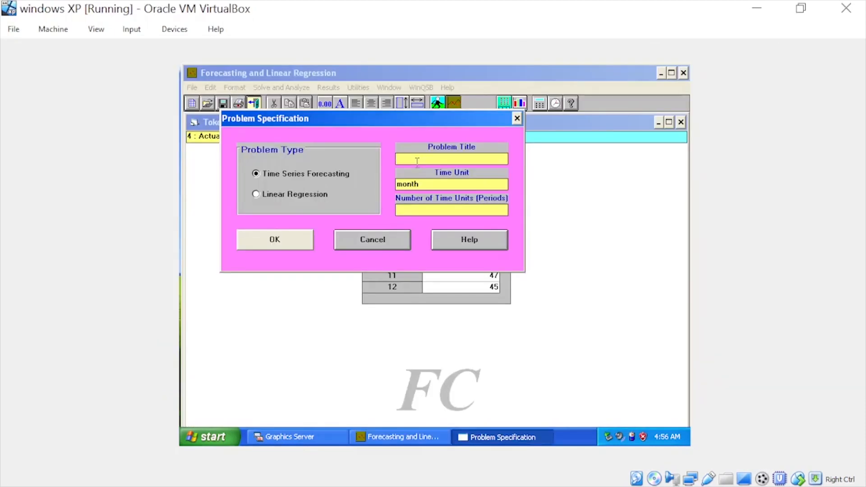
# Create a time series forecasting problem titled Toko_Inovasi_Trend with month as the time unit and 12 periods
pyautogui.click(417, 161)
pyautogui.write('Toko_Inovasi_Trend')
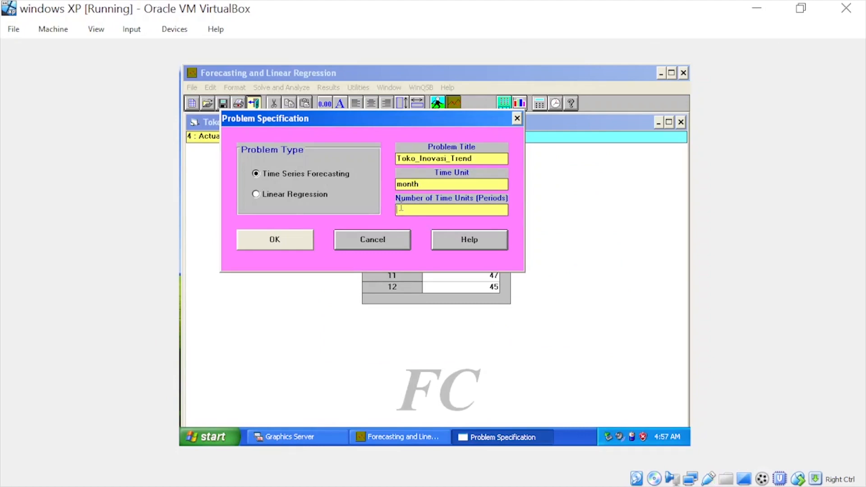
pyautogui.write('12')
pyautogui.click(308, 249)
# Switch to the Word study case and review the trend table and the Trend Data chart
pyautogui.hotkey('alt', 'Tab')
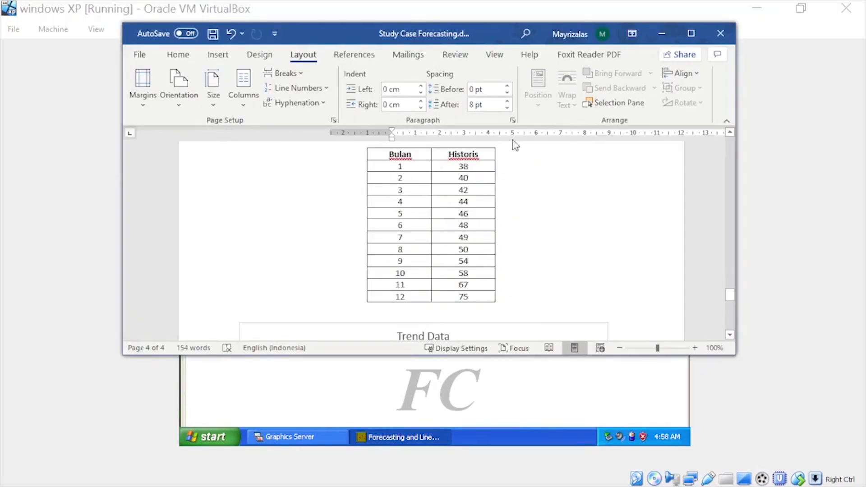
pyautogui.scroll(-5, 568, 270)
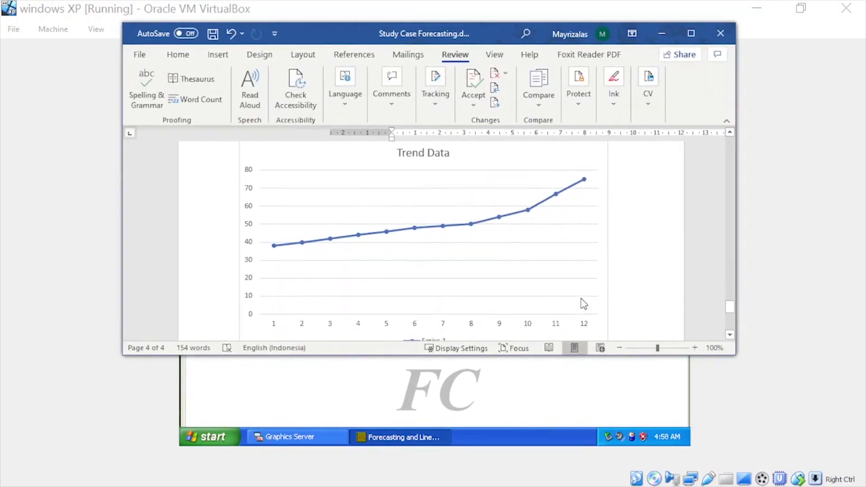
pyautogui.scroll(1, 353, 267)
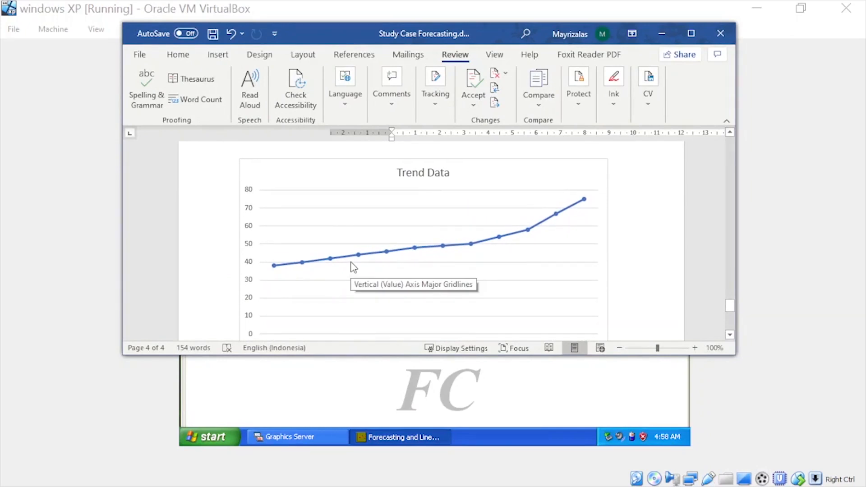
# Switch back to WinQSB and run a single exponential smoothing with trend (SEST) forecast with alpha 0.4 and beta 0.6 for 5 periods
pyautogui.hotkey('alt', 'Tab')
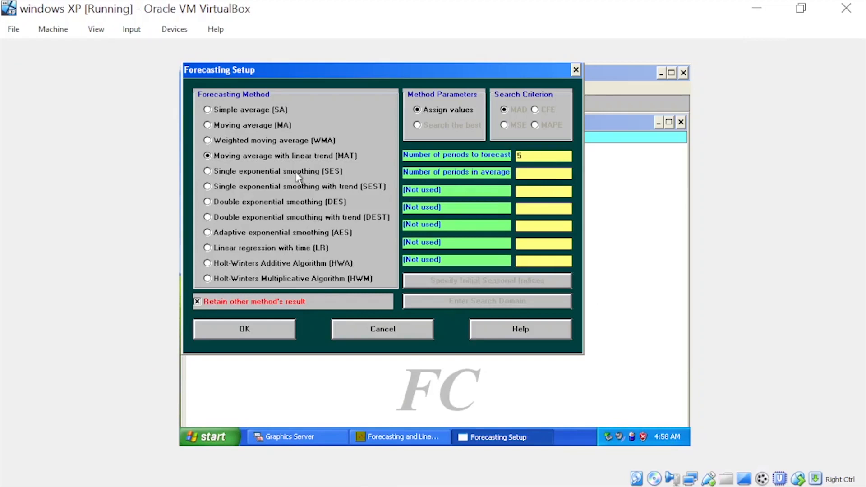
pyautogui.click(298, 186)
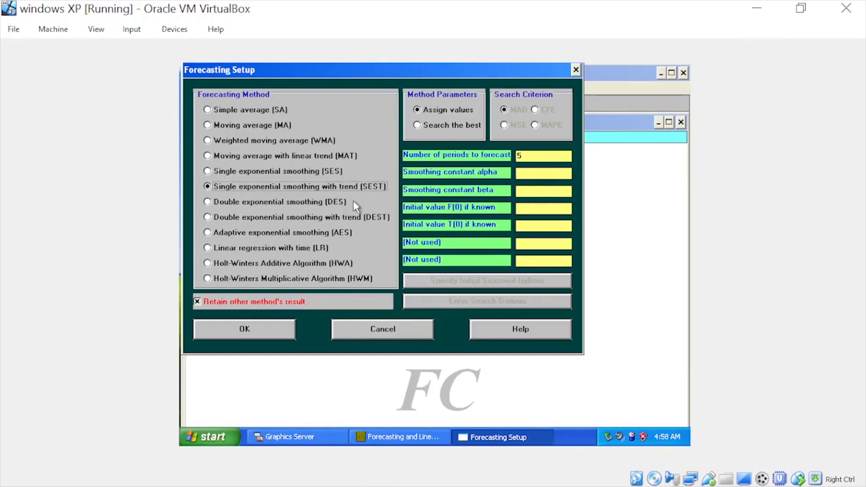
pyautogui.click(553, 172)
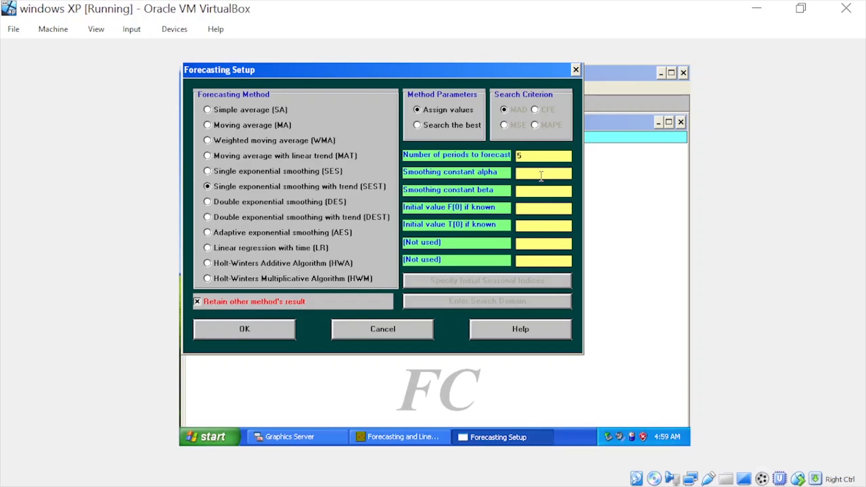
pyautogui.write('0')
pyautogui.write('.54')
pyautogui.write('0.')
pyautogui.click(266, 335)
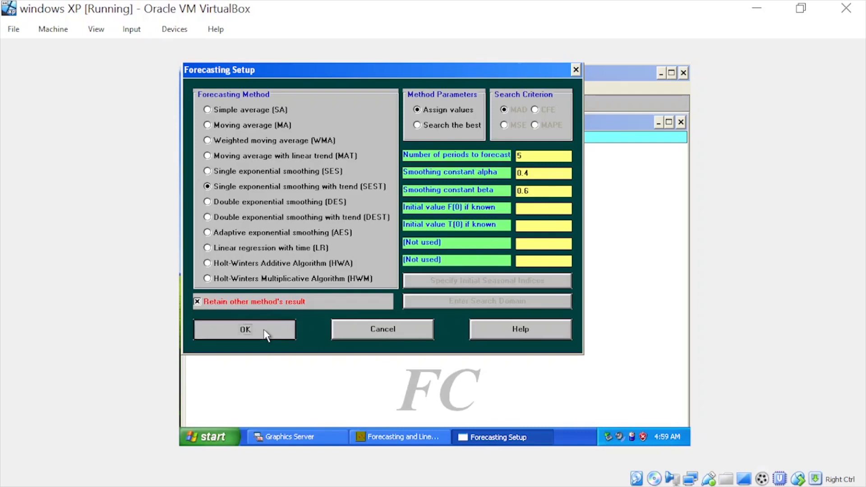
# Examine the monthly values and error measures in the SEST forecast column
pyautogui.click(540, 205)
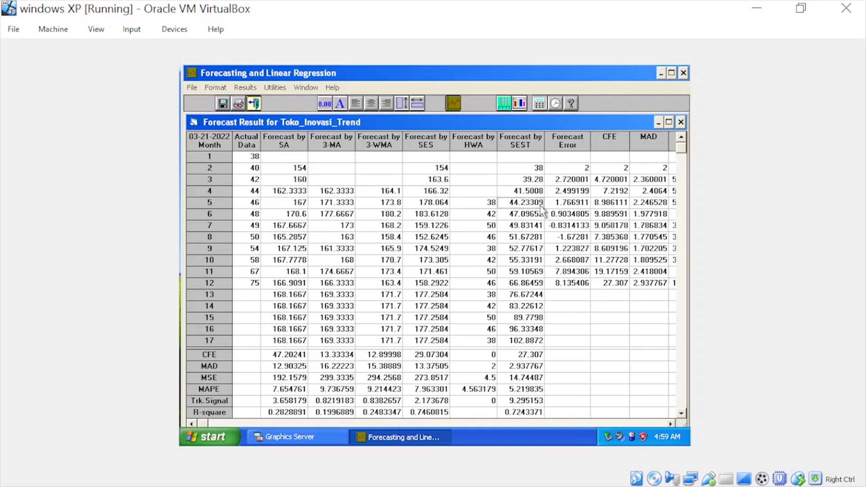
pyautogui.click(540, 248)
pyautogui.click(518, 148)
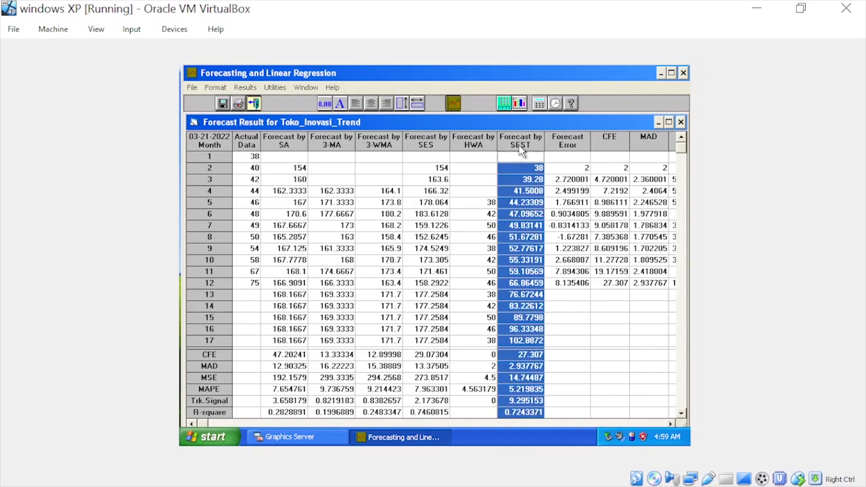
# Close the SEST results and run a double exponential smoothing (DES) forecast with alpha 0.6 for 5 periods, retaining the other methods' results
pyautogui.click(253, 103)
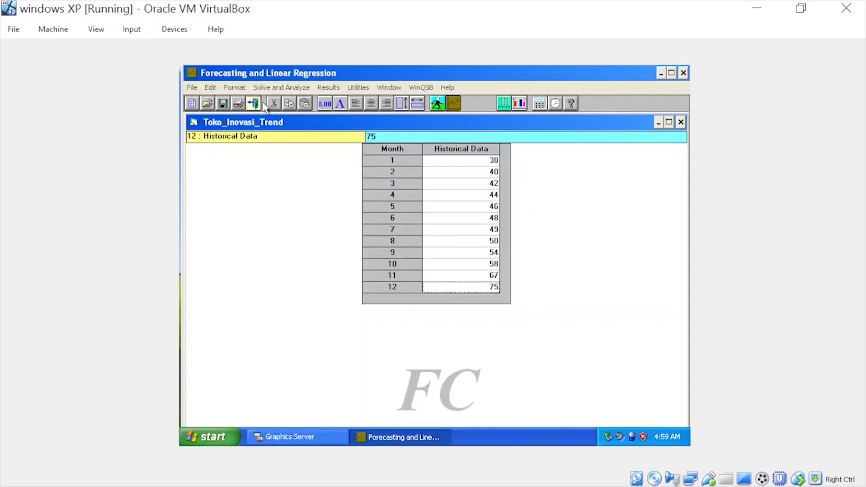
pyautogui.click(284, 88)
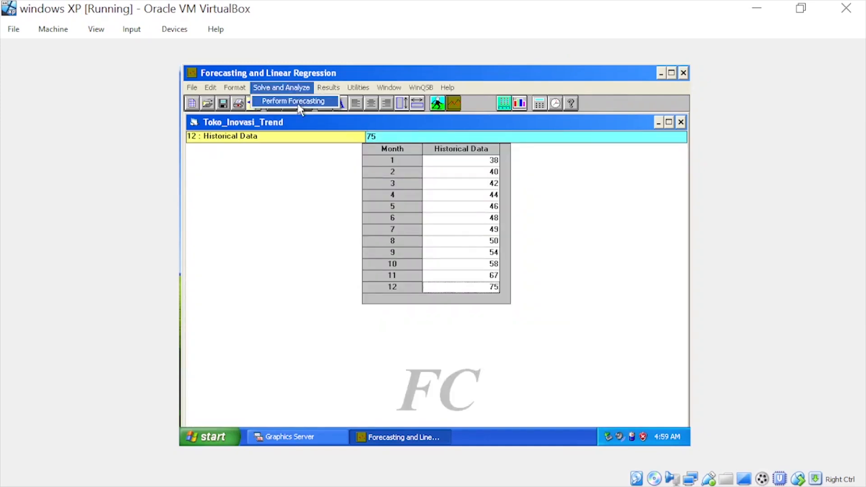
pyautogui.click(293, 101)
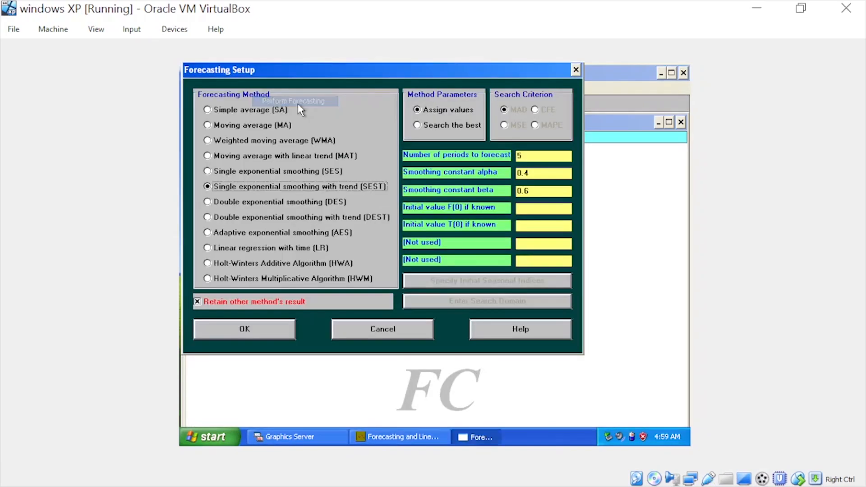
pyautogui.click(338, 202)
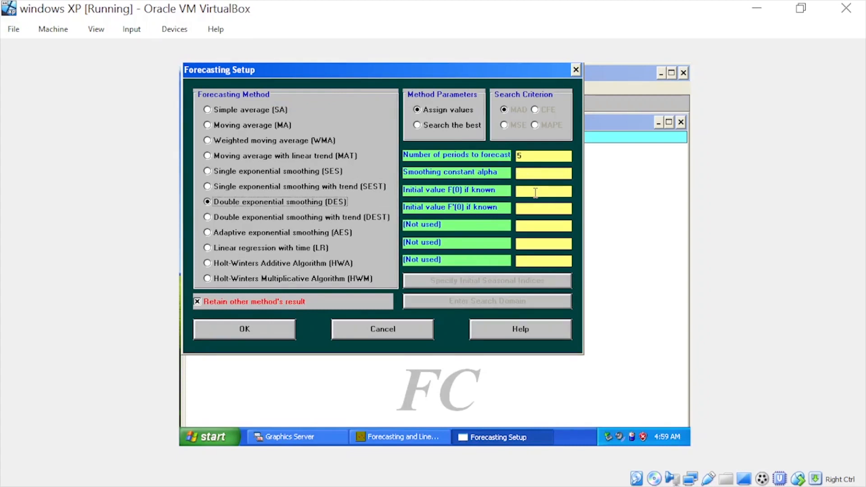
pyautogui.click(535, 173)
pyautogui.write('0.6')
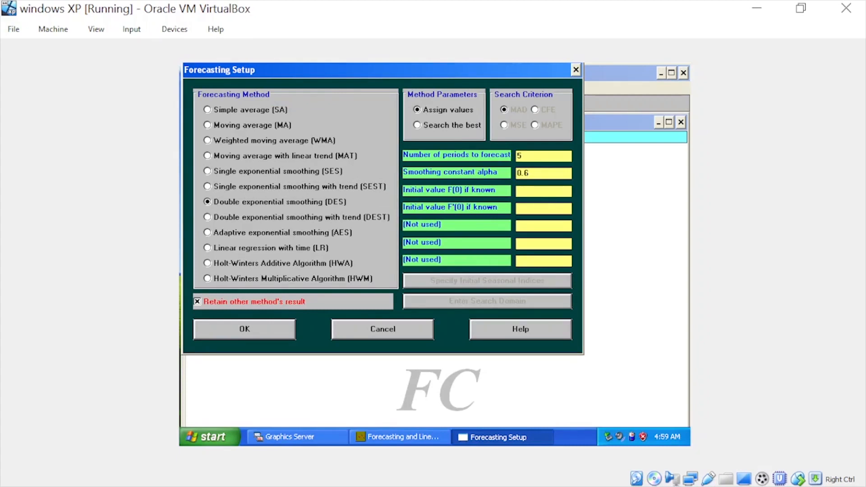
pyautogui.click(253, 334)
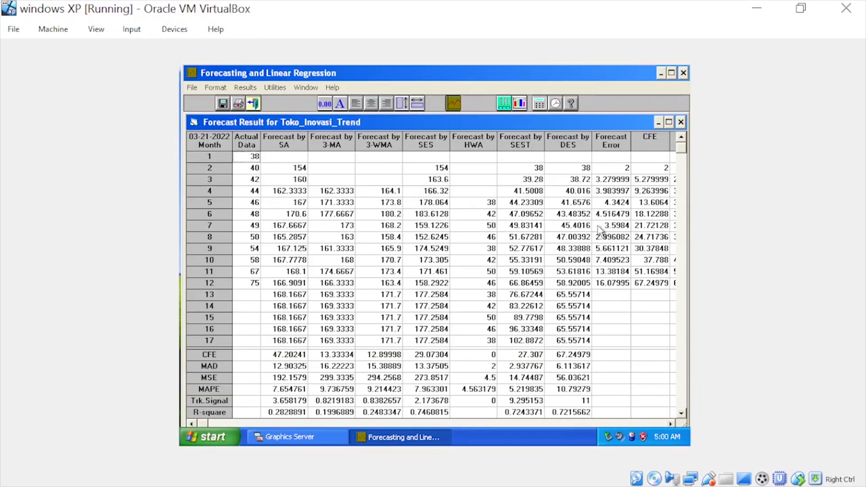
# Run a linear regression with time (LR) forecast for 5 periods, retaining the other methods' results
pyautogui.click(453, 103)
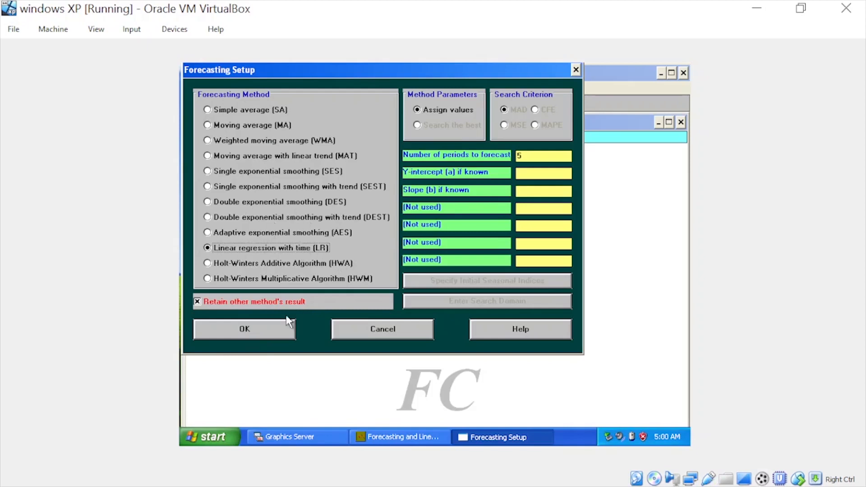
pyautogui.click(276, 336)
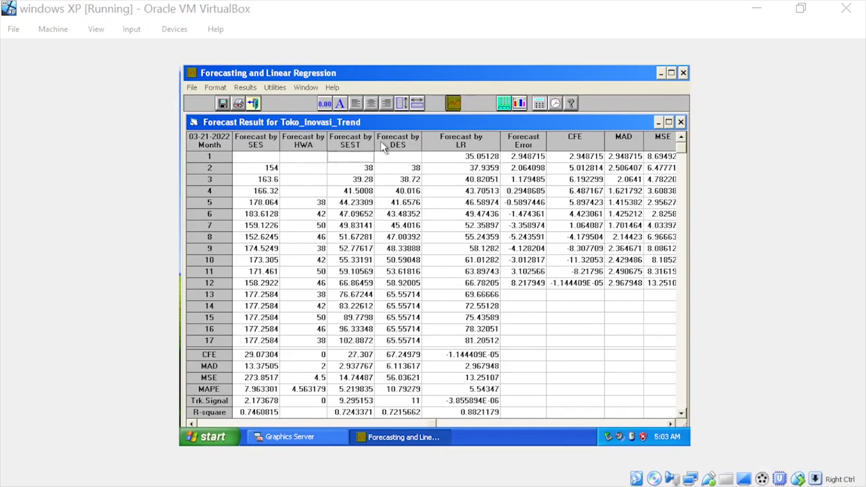
# Compare the SEST, DES and LR forecast columns and their MAD values in the trend results
pyautogui.click(386, 145)
pyautogui.click(429, 144)
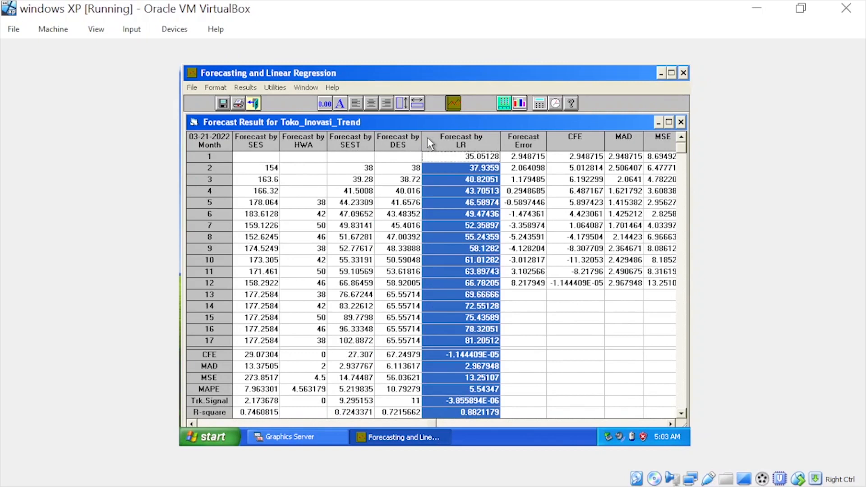
pyautogui.click(399, 212)
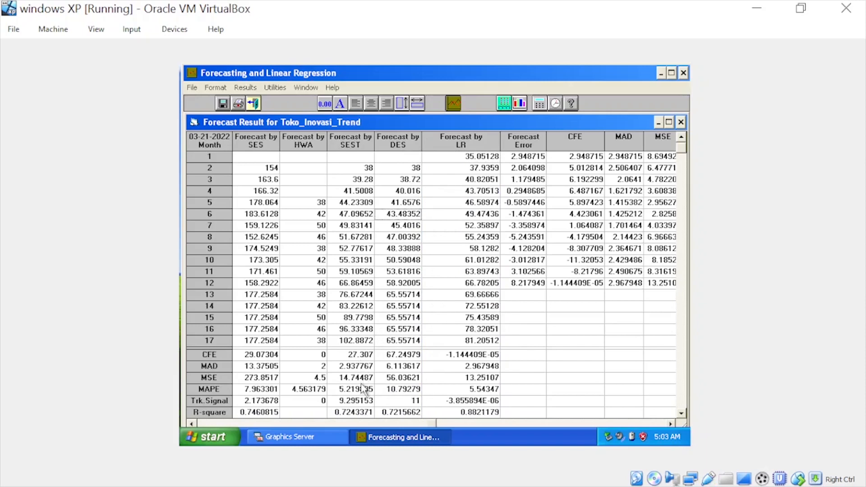
pyautogui.click(366, 369)
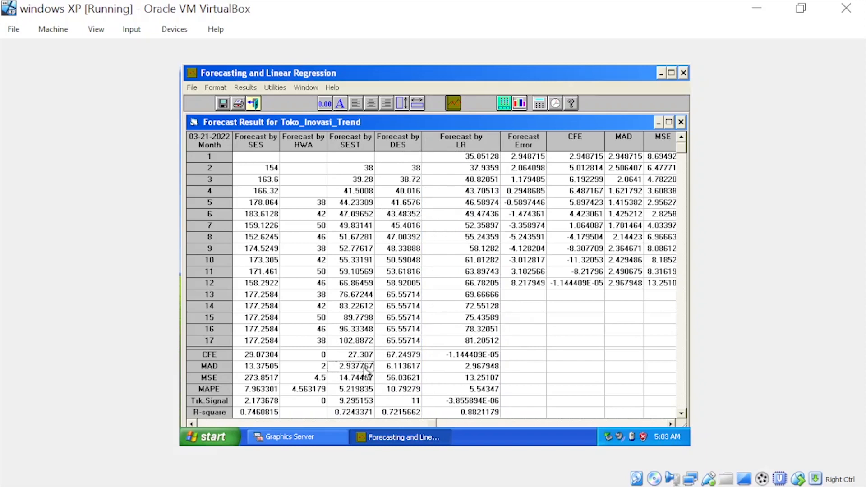
pyautogui.click(402, 367)
pyautogui.click(432, 366)
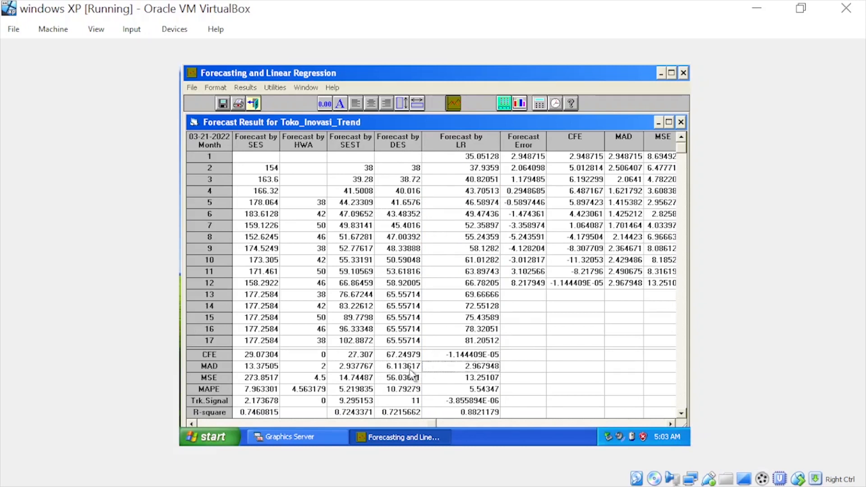